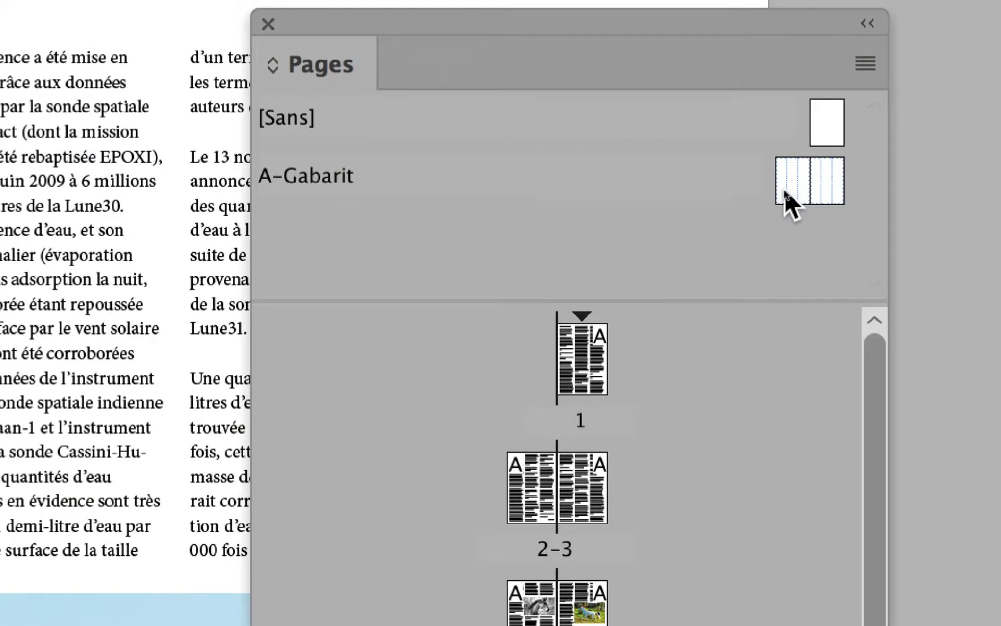
Step: Open the A-Gabarit master spread, clear the Pages panel away from the layout, and fit the spread in the window
{"action": "double_click", "coordinate": [796, 175]}
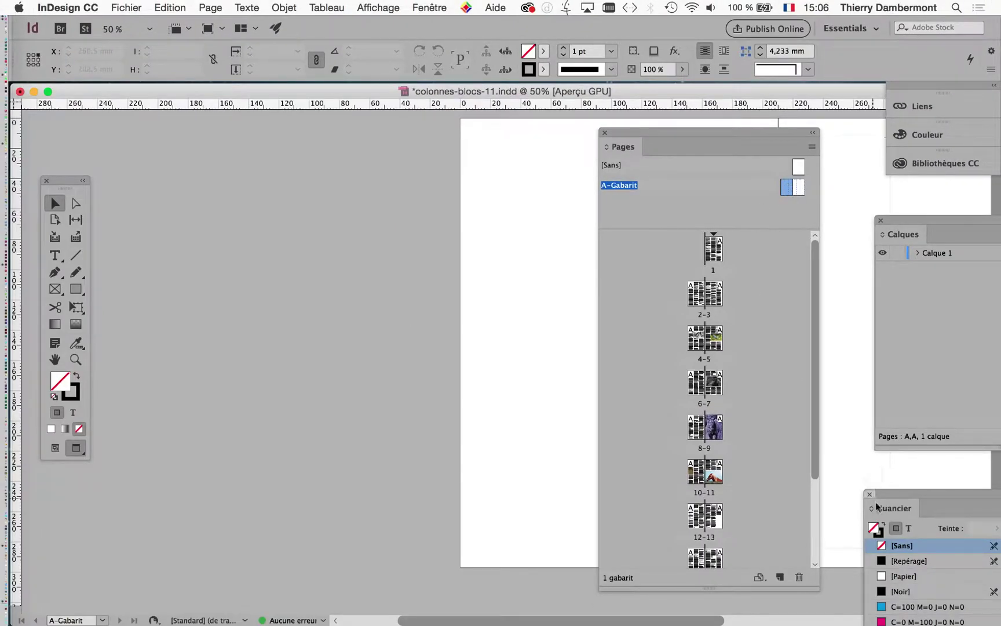
{"action": "left_click", "coordinate": [873, 501]}
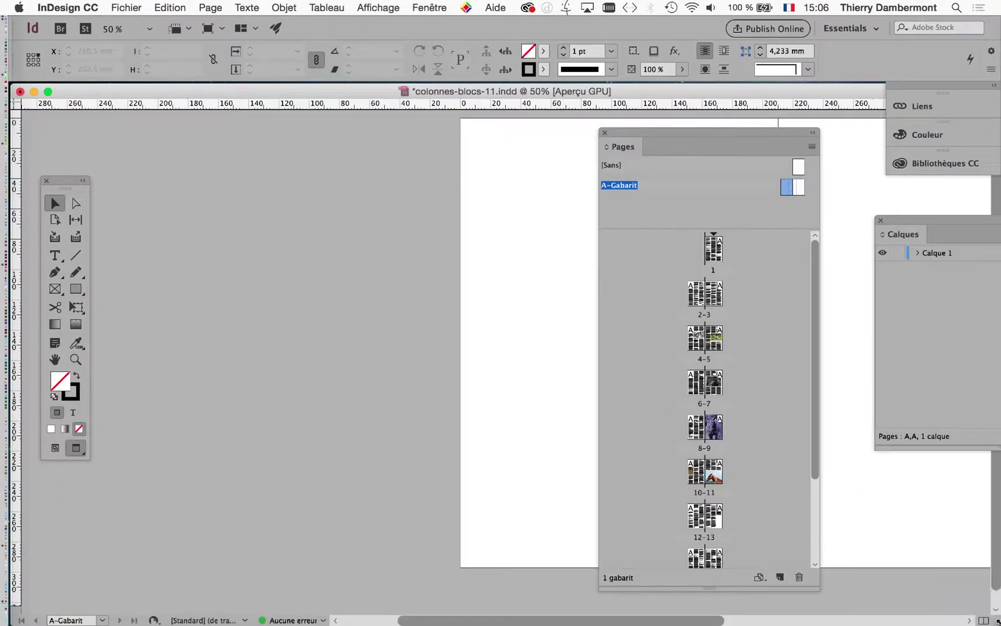
{"action": "left_click_drag", "start_coordinate": [995, 604], "coordinate": [746, 557]}
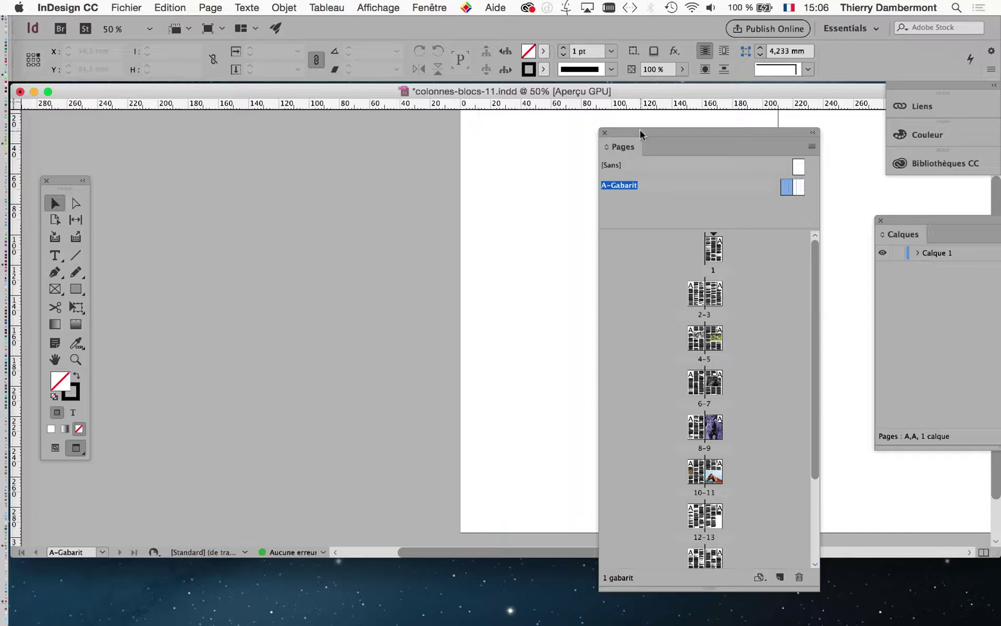
{"action": "left_click_drag", "start_coordinate": [640, 129], "coordinate": [757, 343]}
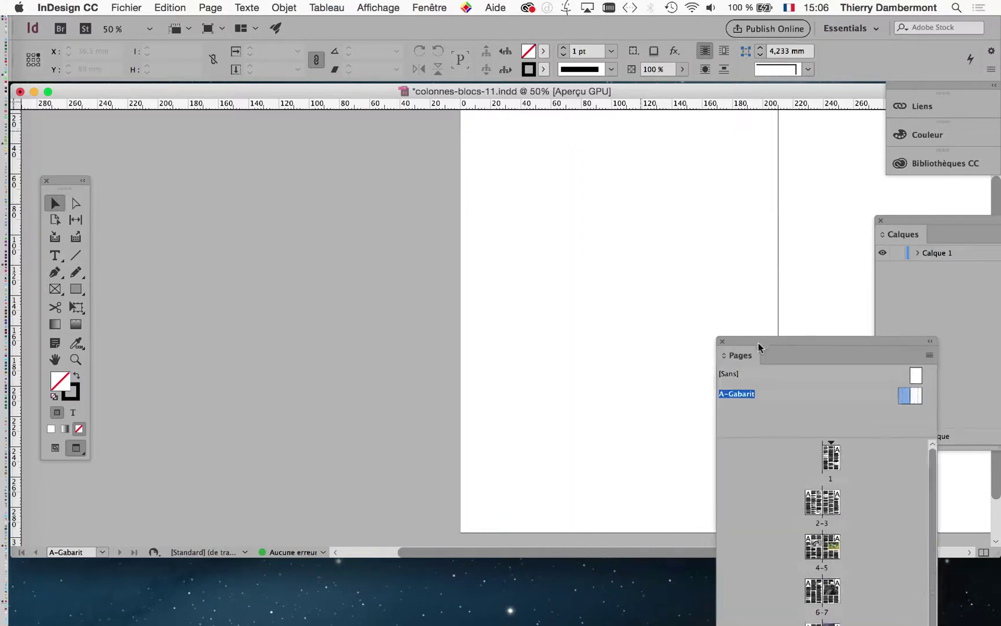
{"action": "double_click", "coordinate": [56, 359]}
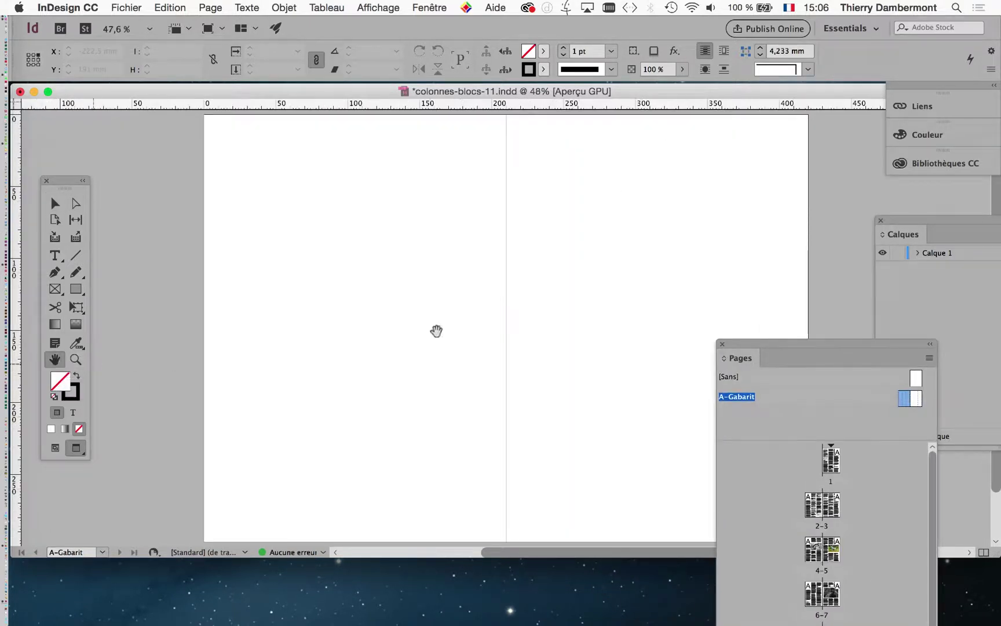
Step: Switch the master spread to the Normal screen mode and arrange the view so both pages sit beside the Pages panel
{"action": "left_click", "coordinate": [55, 447]}
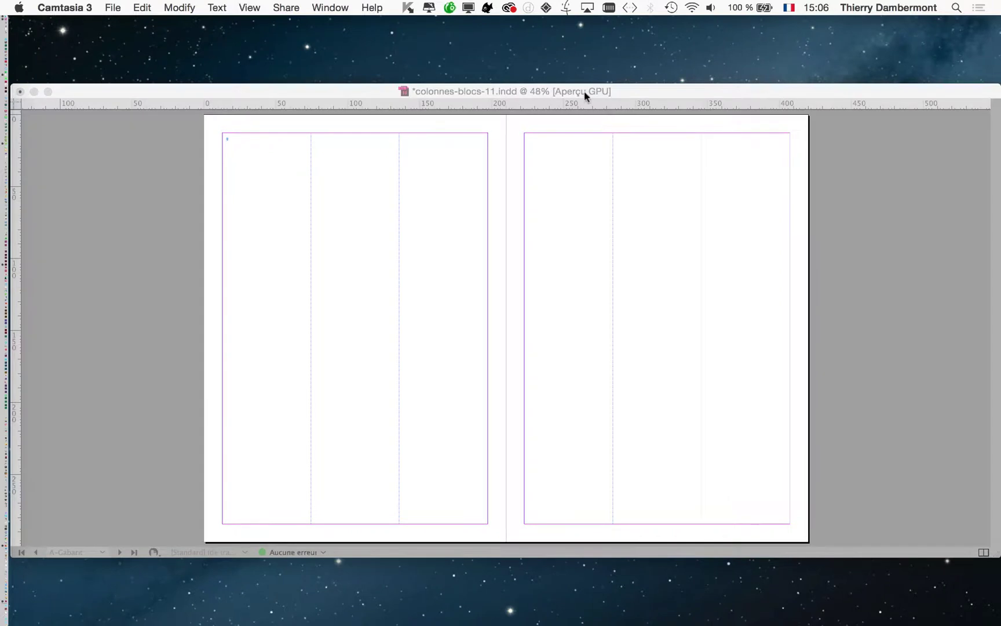
{"action": "left_click", "coordinate": [585, 96]}
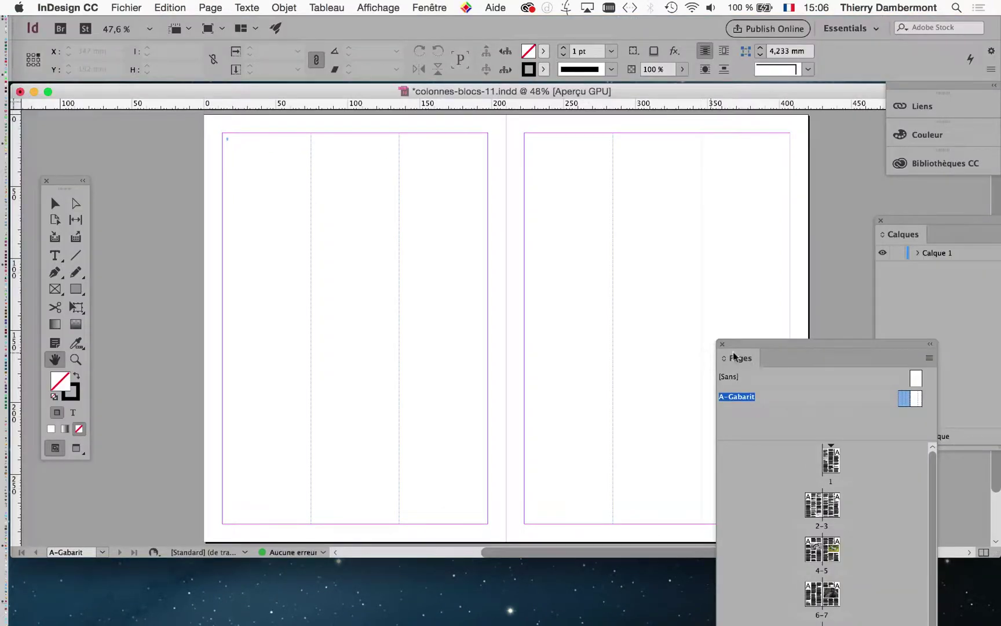
{"action": "left_click_drag", "start_coordinate": [744, 346], "coordinate": [776, 239]}
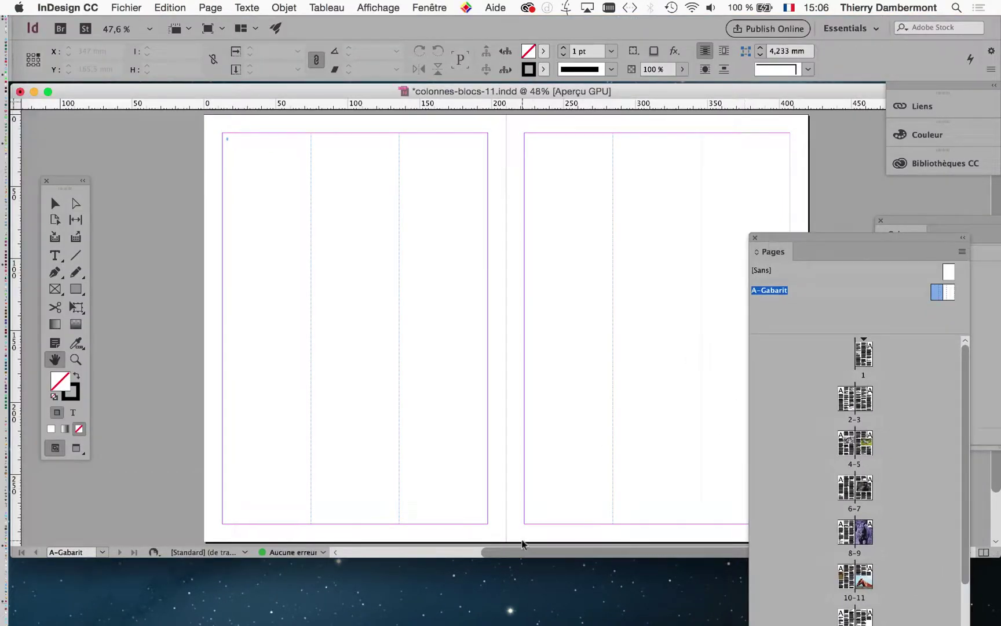
{"action": "left_click_drag", "start_coordinate": [511, 556], "coordinate": [549, 549]}
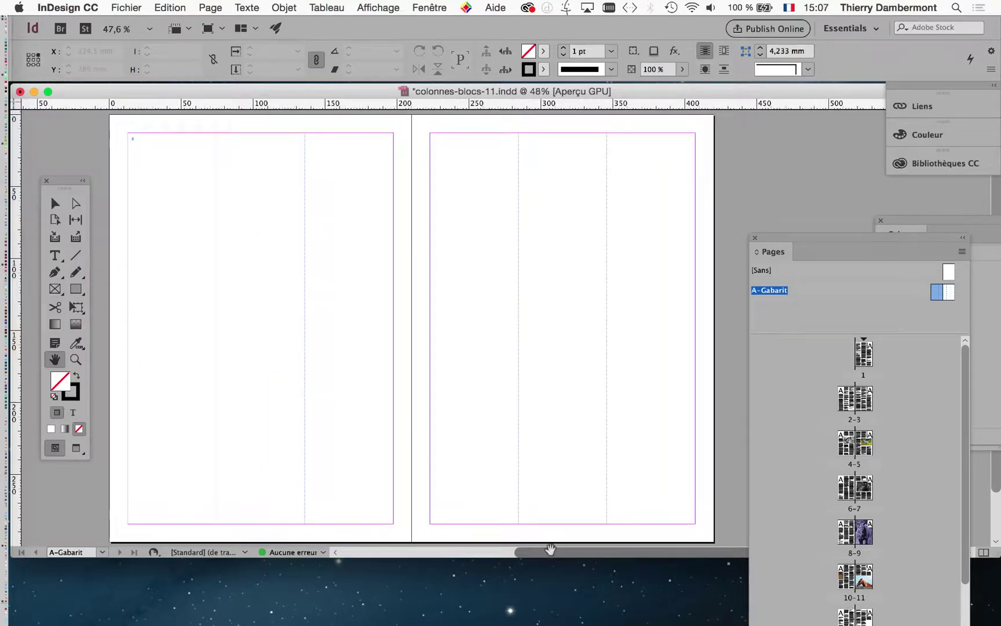
Step: Bring up the Calques panel, place it over the right-hand master page, and shorten it
{"action": "left_click", "coordinate": [424, 7]}
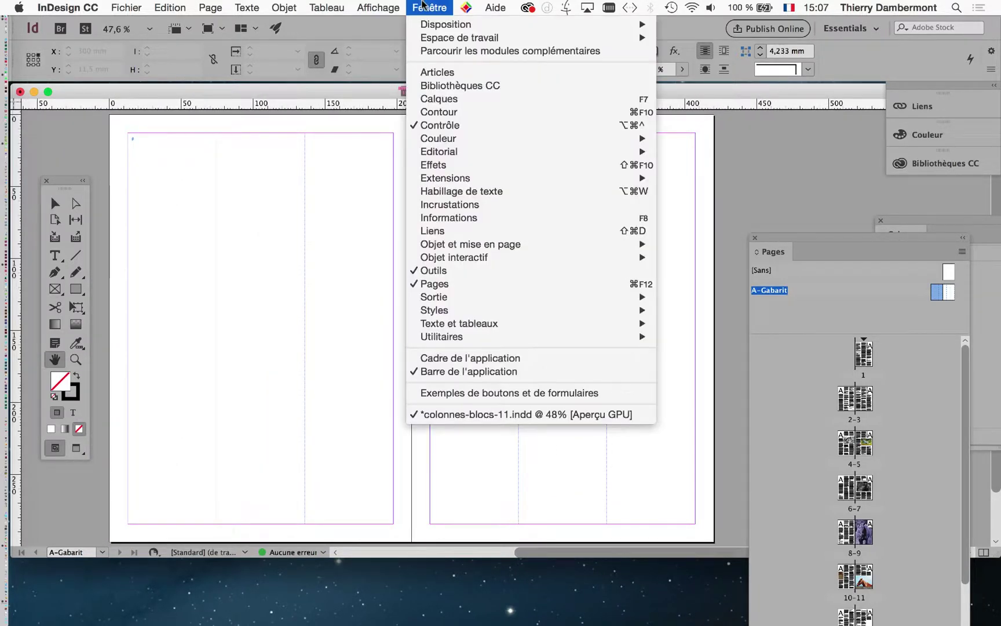
{"action": "left_click", "coordinate": [444, 98]}
{"action": "left_click_drag", "start_coordinate": [935, 216], "coordinate": [497, 130]}
{"action": "left_click_drag", "start_coordinate": [704, 353], "coordinate": [693, 248]}
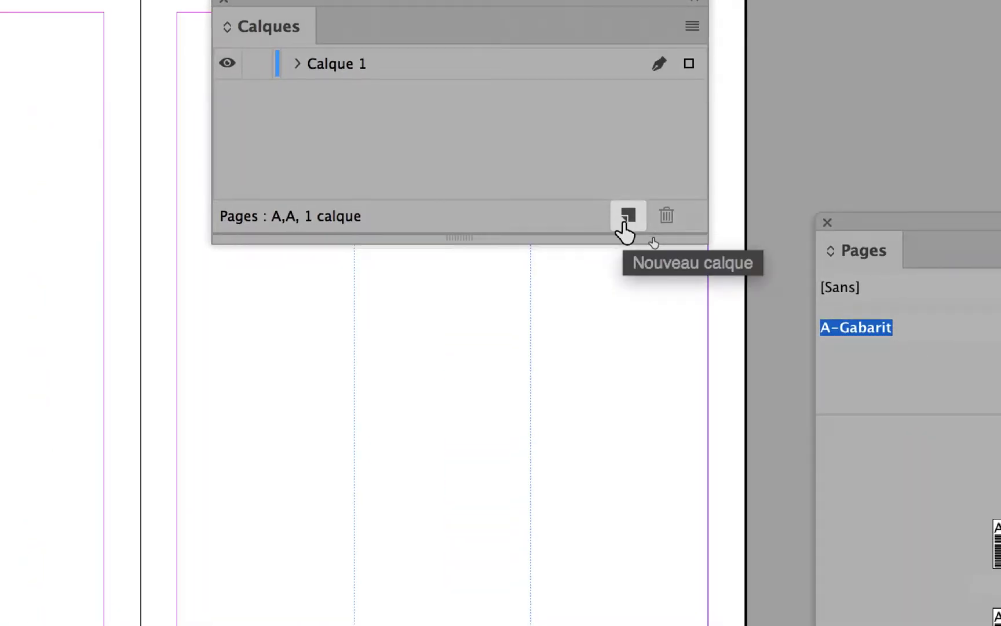
Step: Create a new layer above Calque 1 and name it numérotation
{"action": "left_click", "coordinate": [625, 225]}
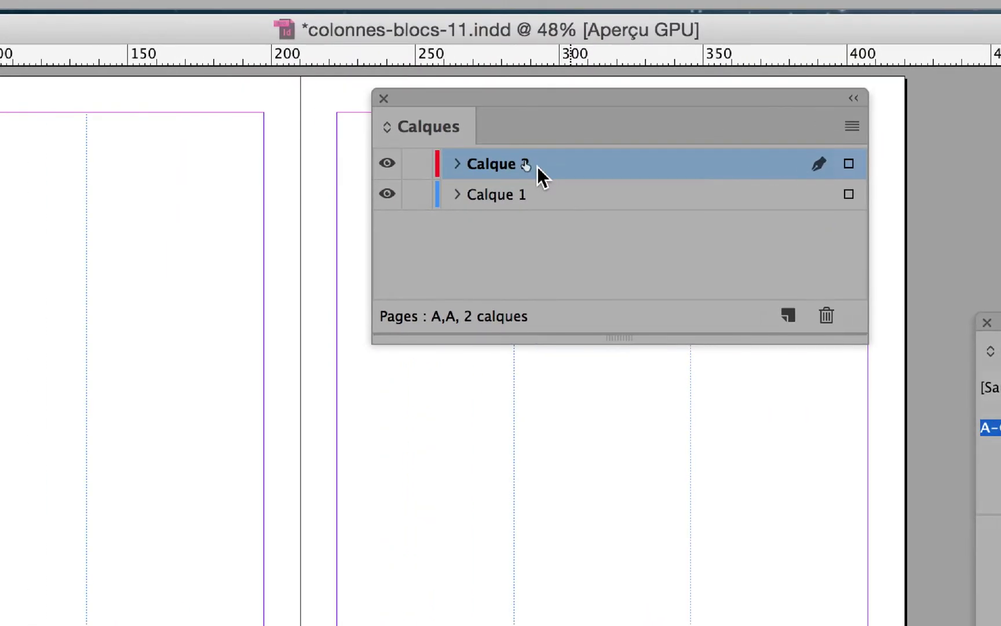
{"action": "double_click", "coordinate": [514, 166]}
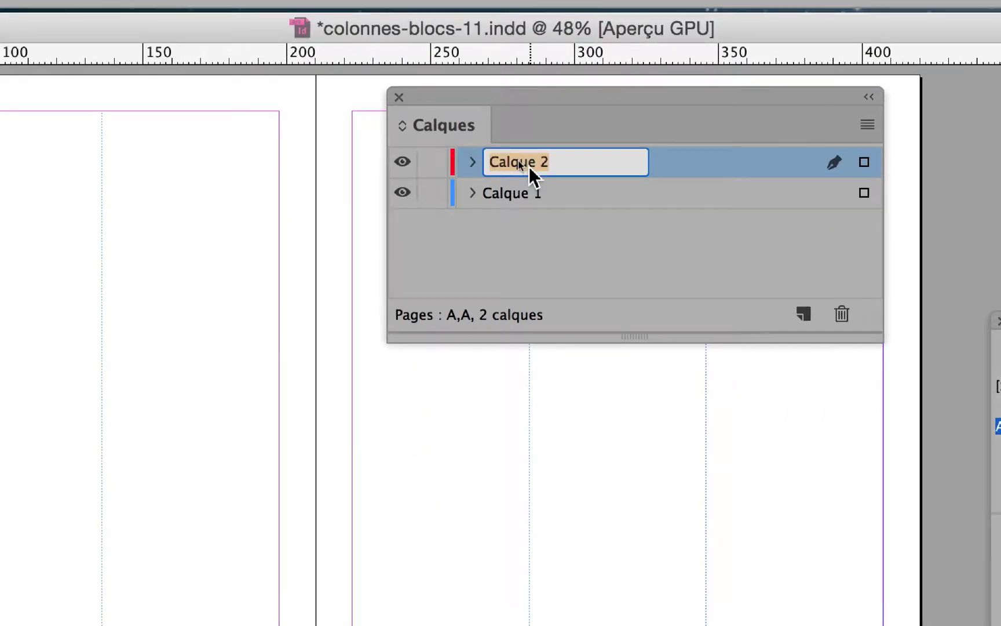
{"action": "type", "text": "numéro"}
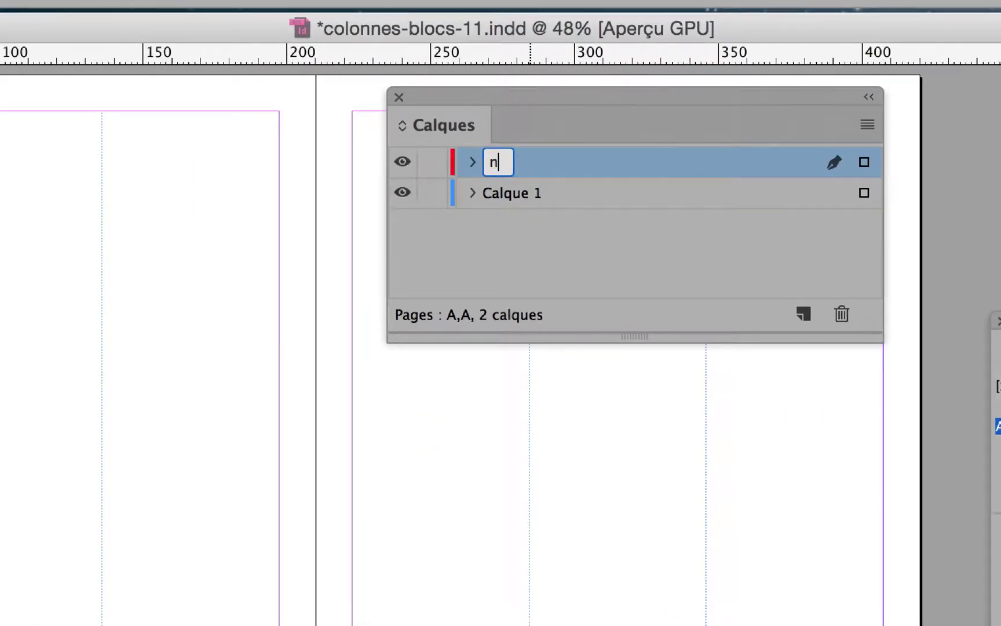
{"action": "type", "text": "tation"}
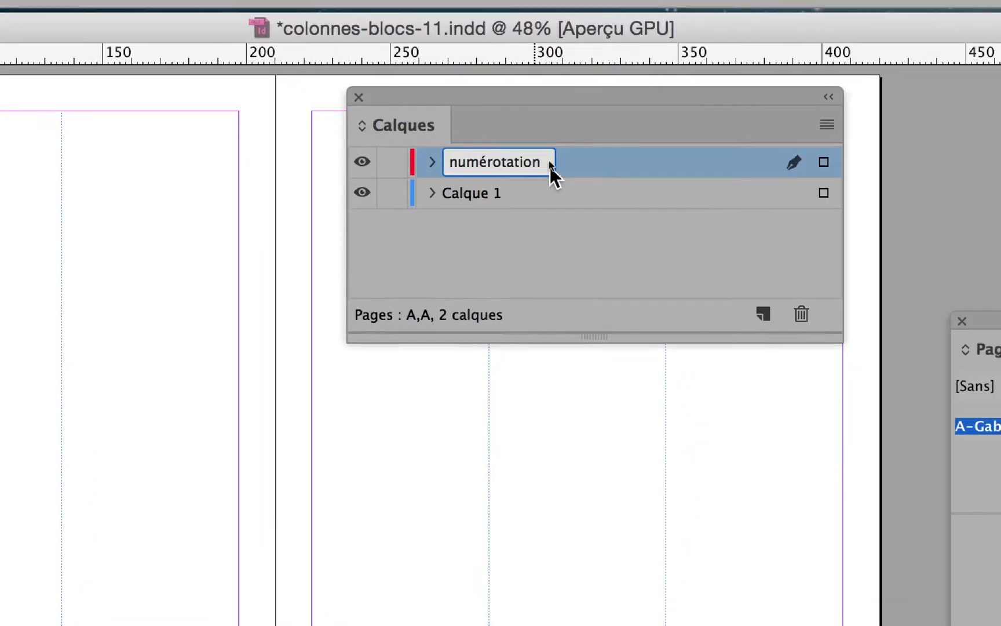
{"action": "key", "text": "Return"}
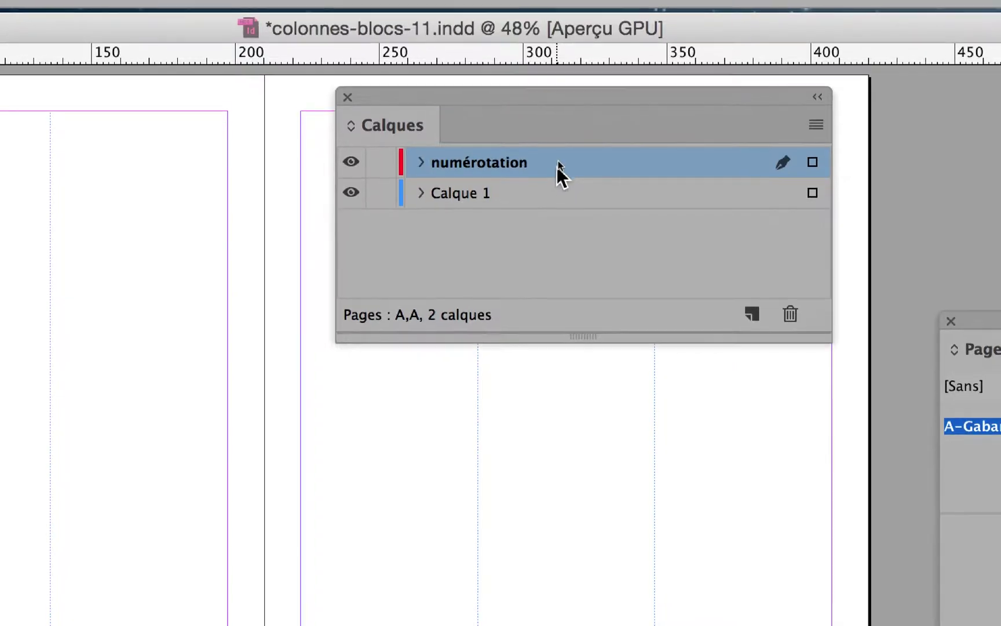
Step: Make numérotation the active layer and lock Calque 1
{"action": "left_click", "coordinate": [559, 197]}
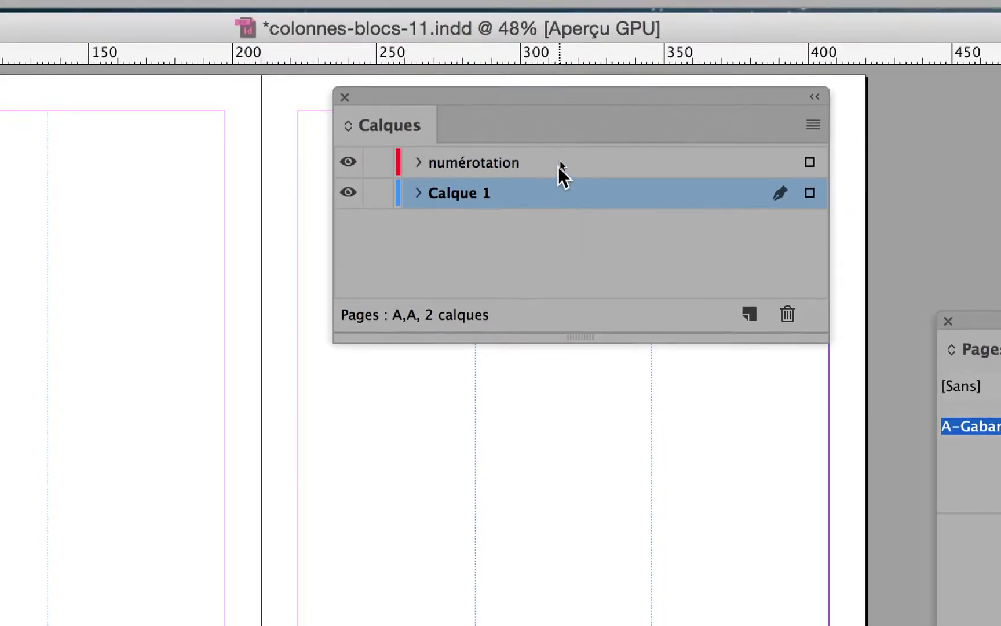
{"action": "left_click", "coordinate": [558, 164]}
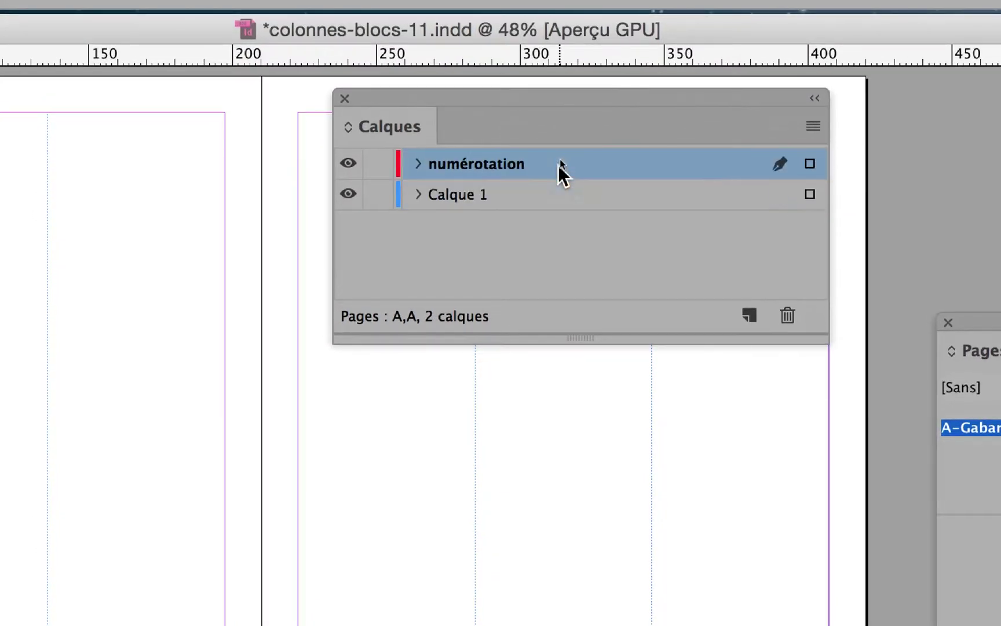
{"action": "left_click", "coordinate": [559, 196]}
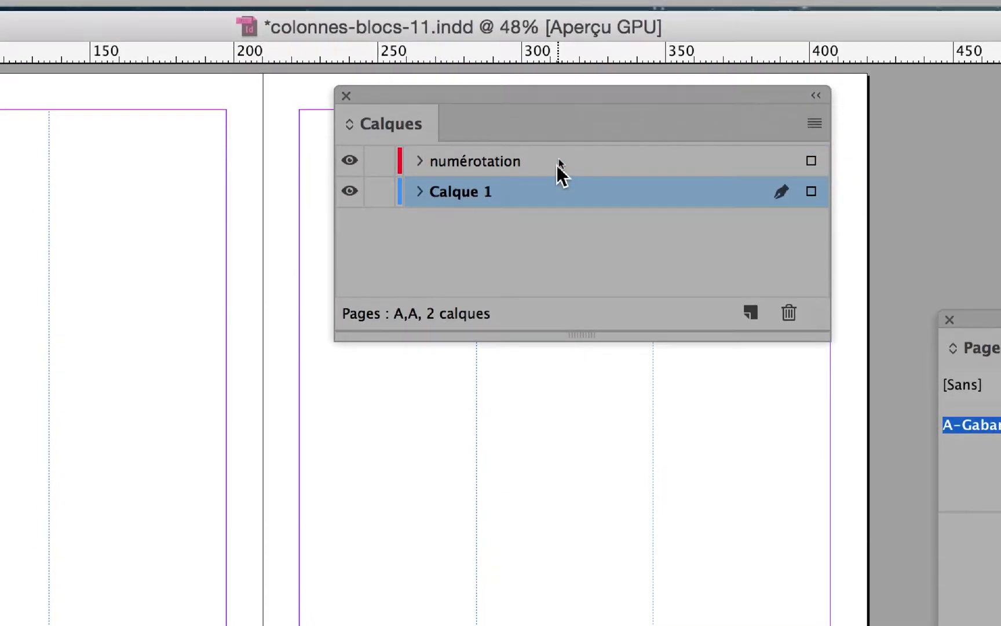
{"action": "left_click", "coordinate": [555, 159]}
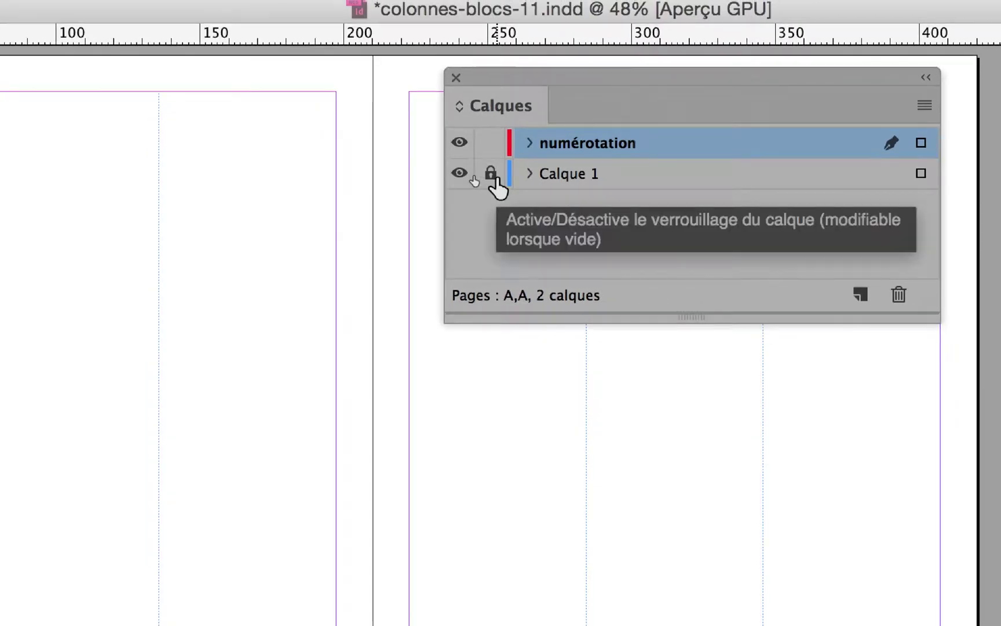
{"action": "left_click", "coordinate": [491, 174]}
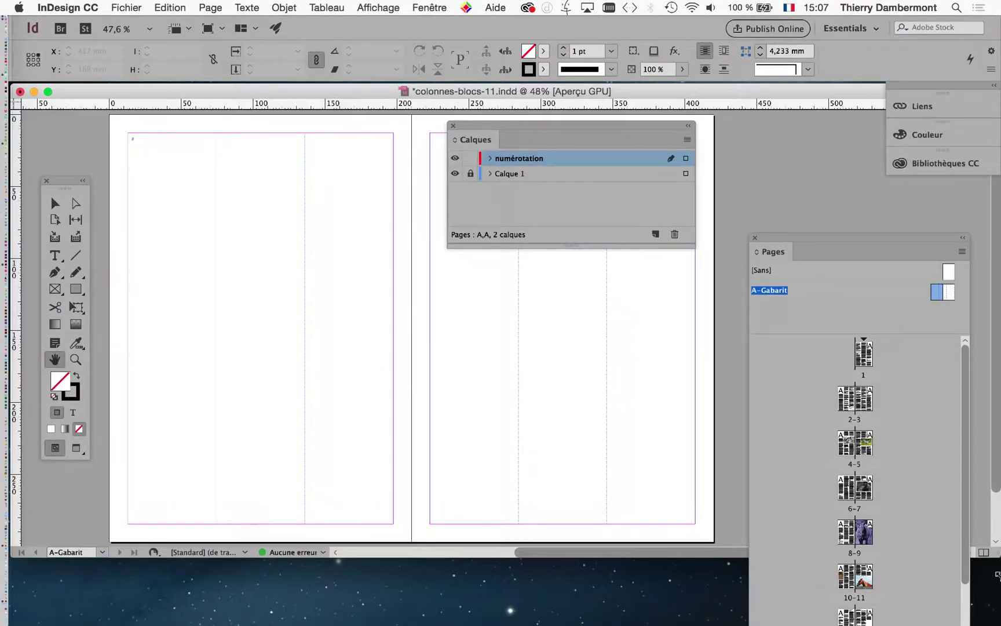
Step: Draw a text frame about 10 mm square in the first column of the left master page, around mid-height
{"action": "scroll", "coordinate": [659, 472], "scroll_direction": "down", "scroll_amount": 3}
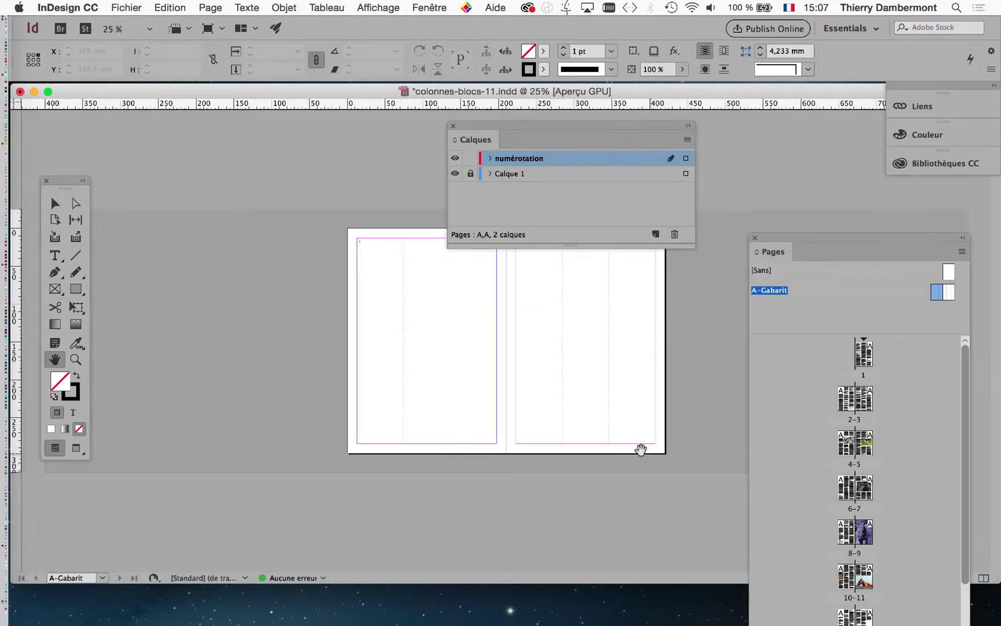
{"action": "key", "text": "super+equal"}
{"action": "scroll", "coordinate": [476, 384], "scroll_direction": "down", "scroll_amount": 2}
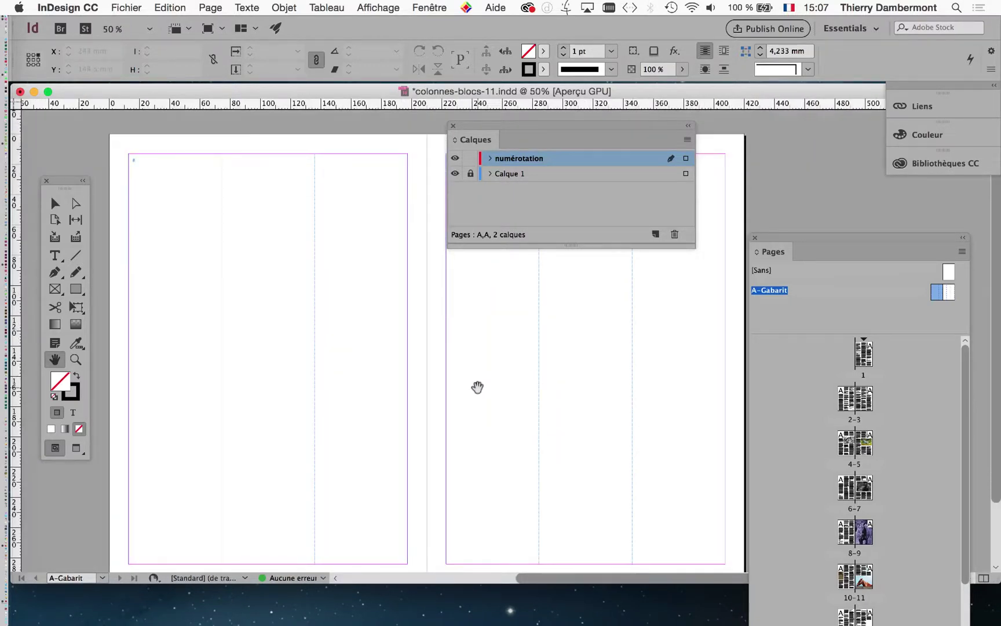
{"action": "scroll", "coordinate": [477, 387], "scroll_direction": "down", "scroll_amount": 3}
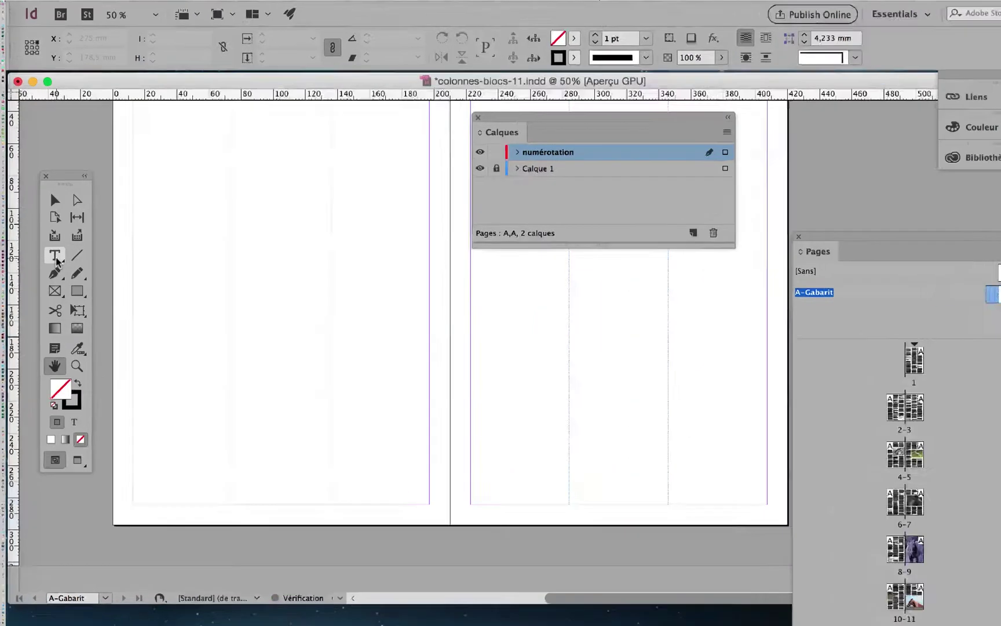
{"action": "left_click", "coordinate": [55, 258]}
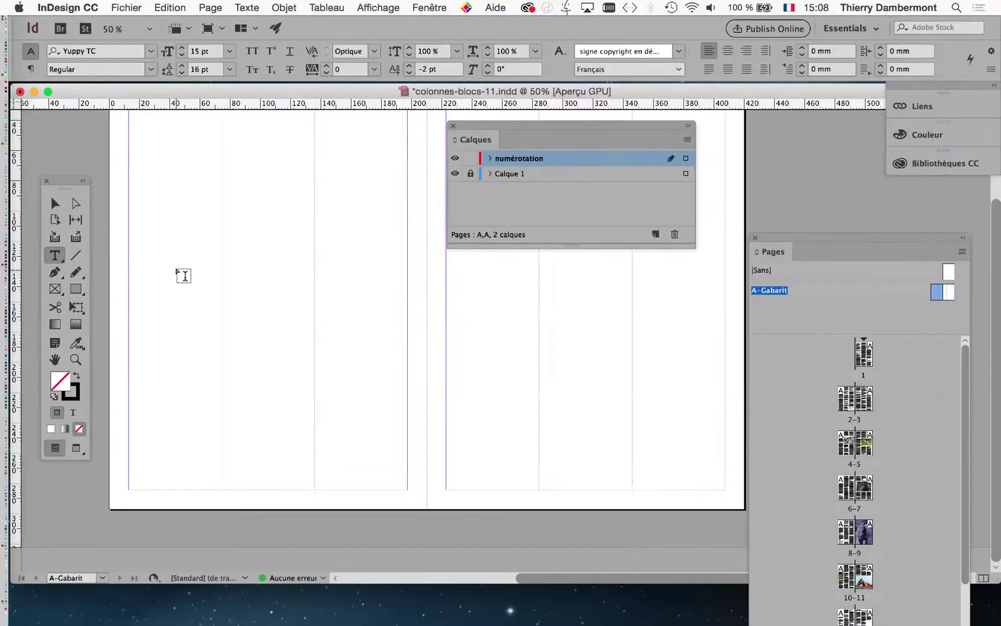
{"action": "mouse_move", "coordinate": [136, 266]}
{"action": "left_mouse_down"}
{"action": "mouse_move", "coordinate": [198, 290]}
{"action": "mouse_move", "coordinate": [191, 285]}
{"action": "left_mouse_up"}
Step: Insert the current page number marker, from the Marques special characters, in the new text frame
{"action": "key", "text": "super+alt+shift+n"}
{"action": "key", "text": "super+equal"}
{"action": "key", "text": "super+equal"}
{"action": "key", "text": "super+equal"}
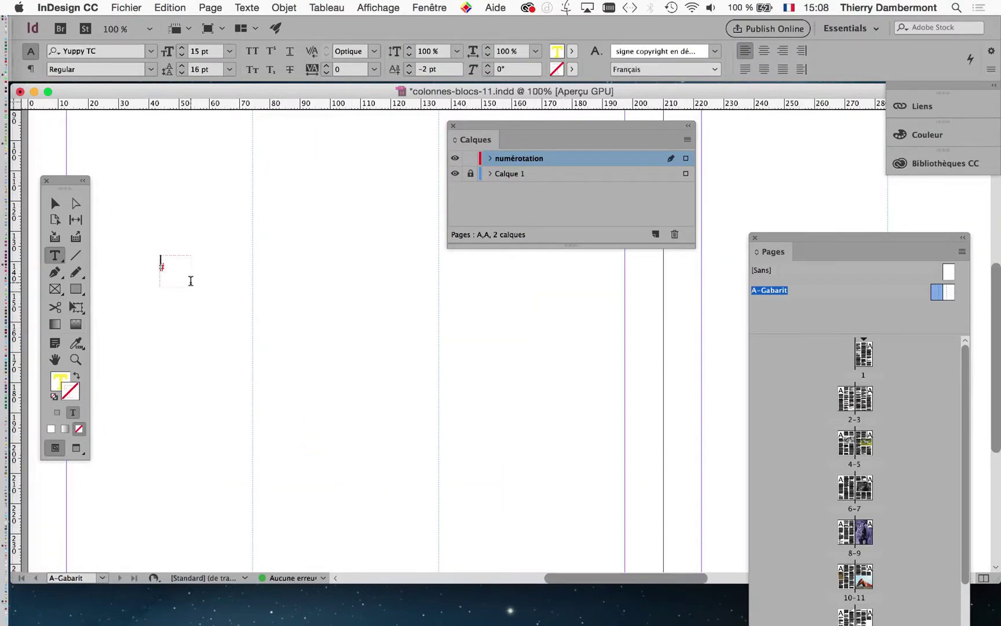
{"action": "key", "text": "Left"}
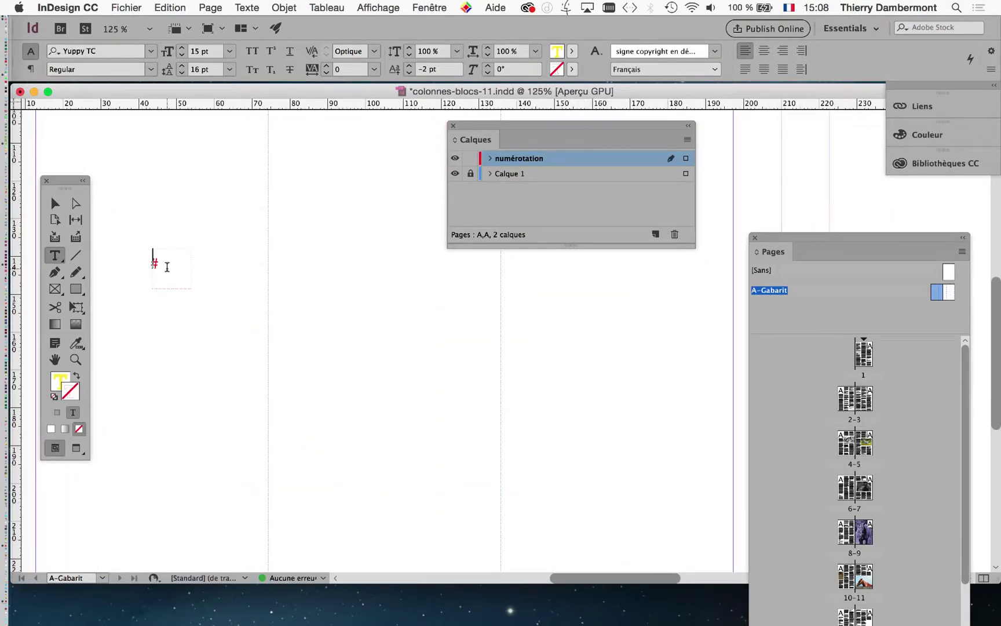
{"action": "right_click", "coordinate": [167, 272]}
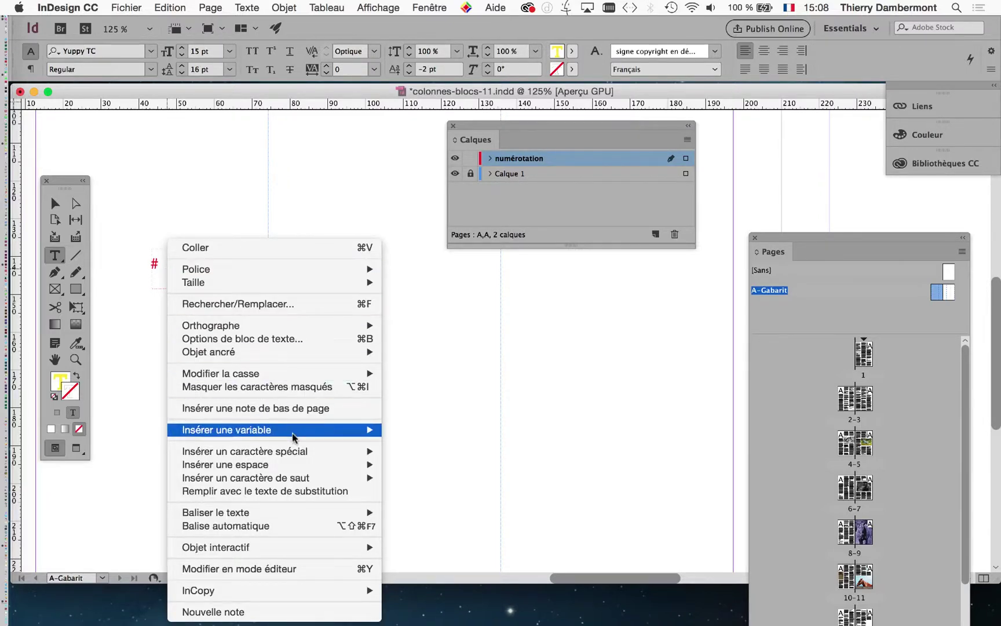
{"action": "mouse_move", "coordinate": [307, 451]}
{"action": "mouse_move", "coordinate": [432, 463]}
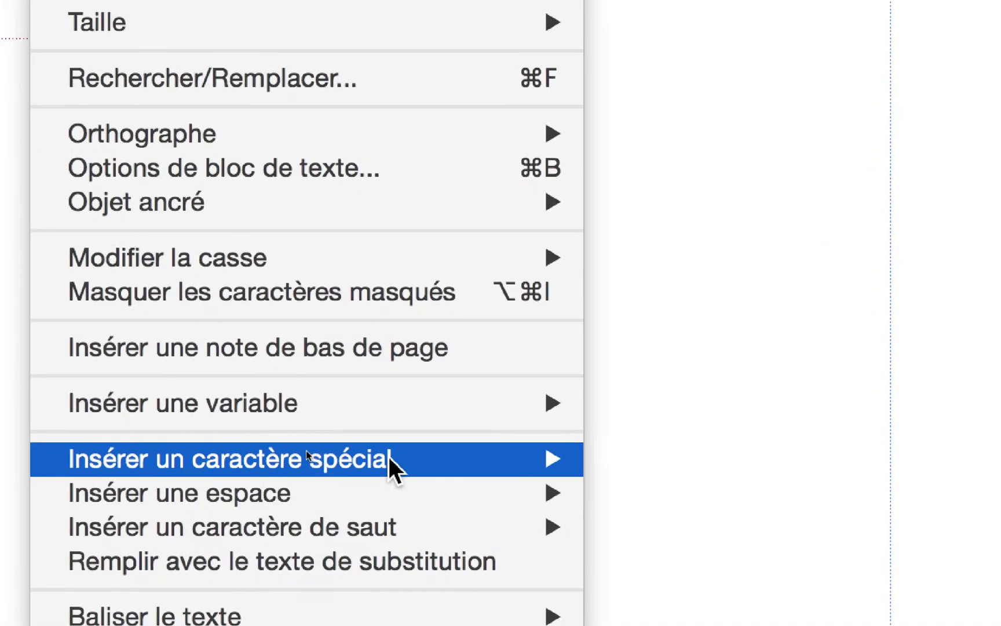
{"action": "mouse_move", "coordinate": [388, 456]}
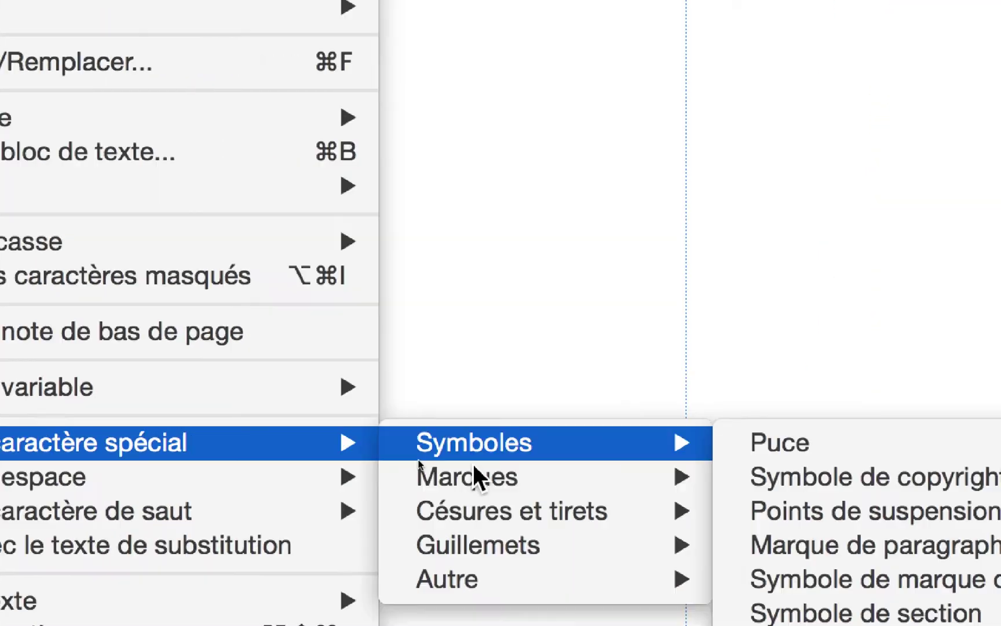
{"action": "mouse_move", "coordinate": [509, 476]}
{"action": "left_click", "coordinate": [570, 472]}
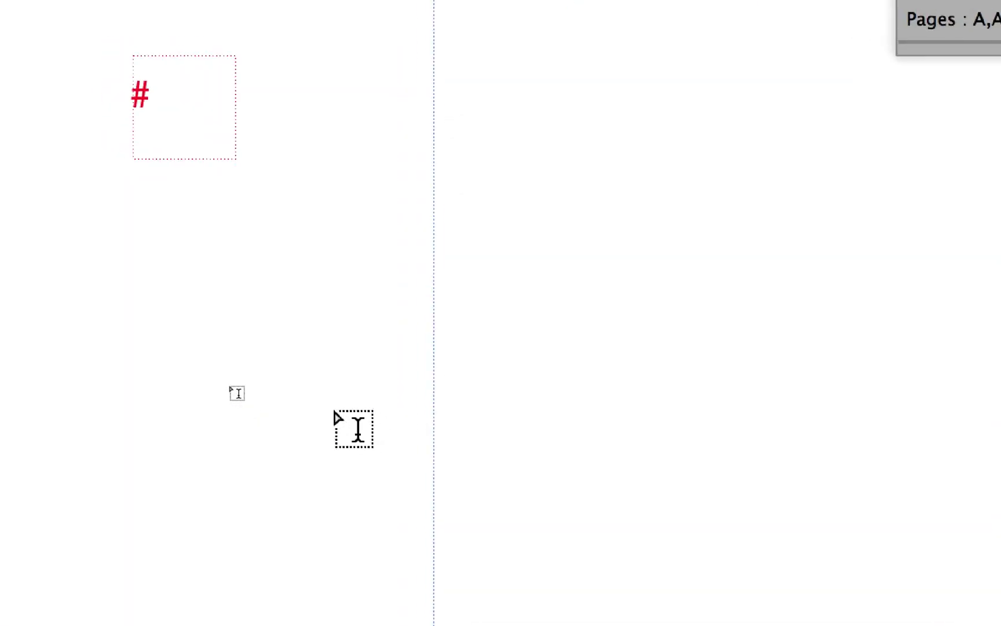
Step: Select the page number marker in the master text frame and reset its character style to [Sans]
{"action": "scroll", "coordinate": [284, 327], "scroll_direction": "up", "scroll_amount": 3}
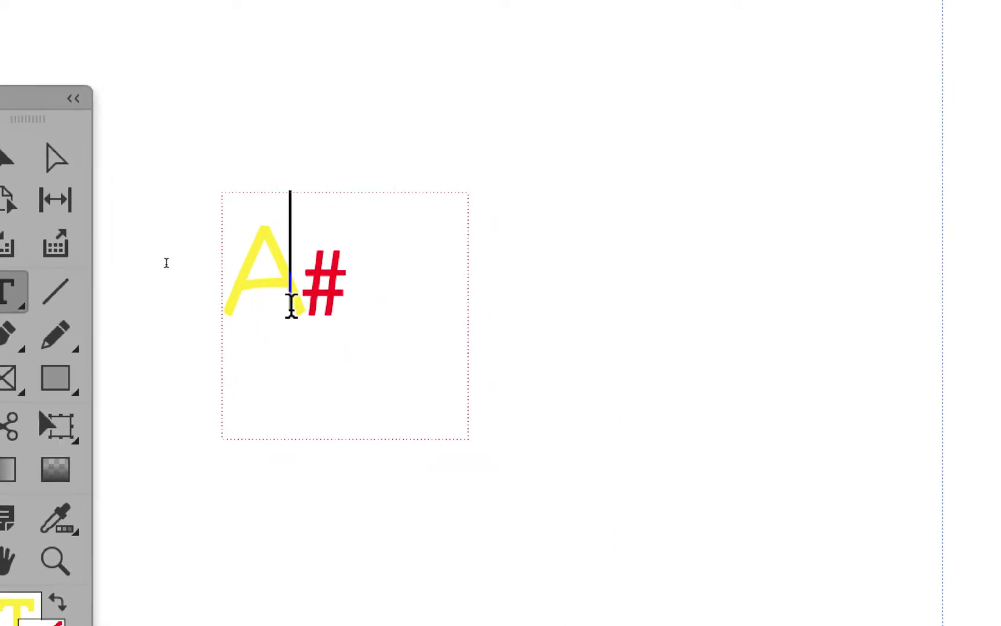
{"action": "left_click_drag", "start_coordinate": [295, 302], "coordinate": [270, 301]}
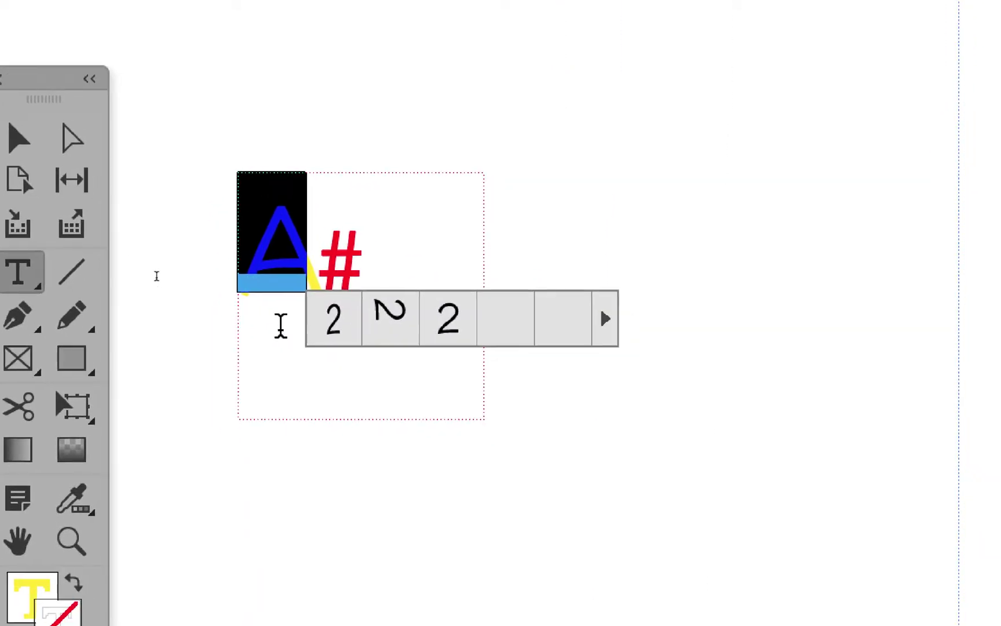
{"action": "key", "text": "Right"}
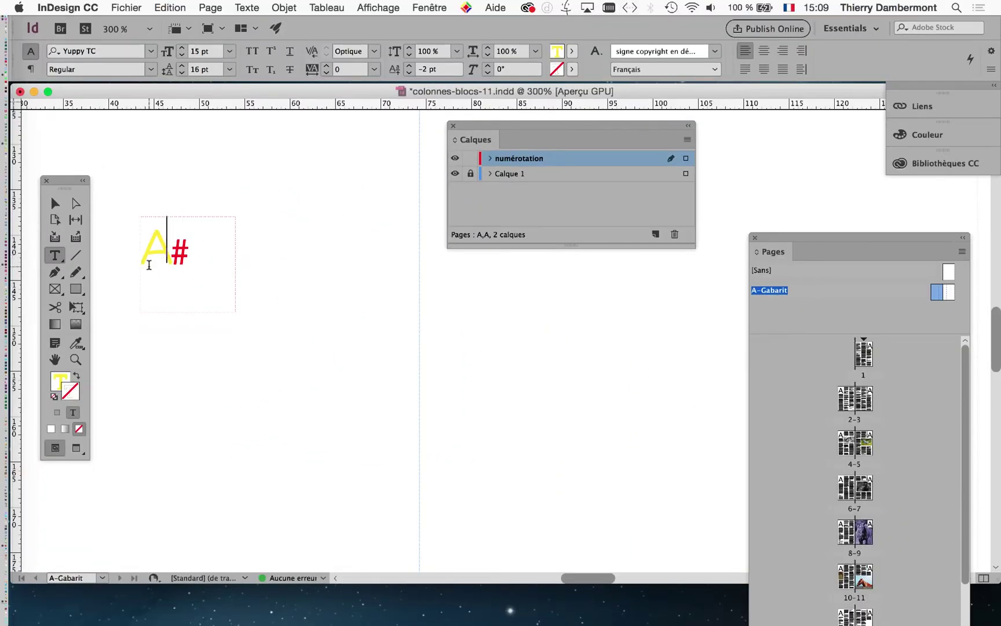
{"action": "left_click_drag", "start_coordinate": [165, 256], "coordinate": [140, 250]}
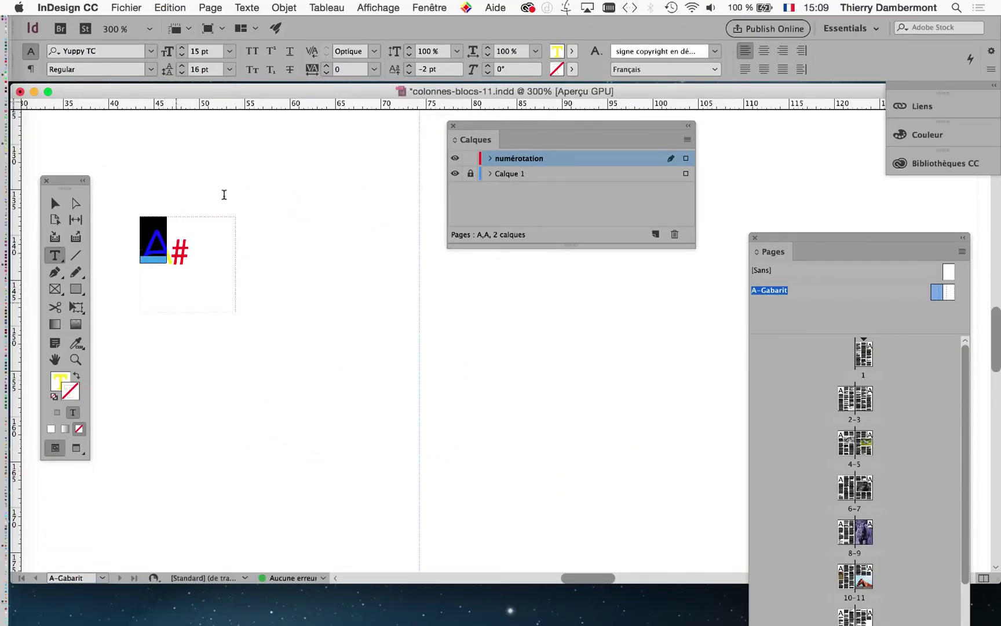
{"action": "left_click", "coordinate": [249, 7]}
{"action": "left_click", "coordinate": [325, 150]}
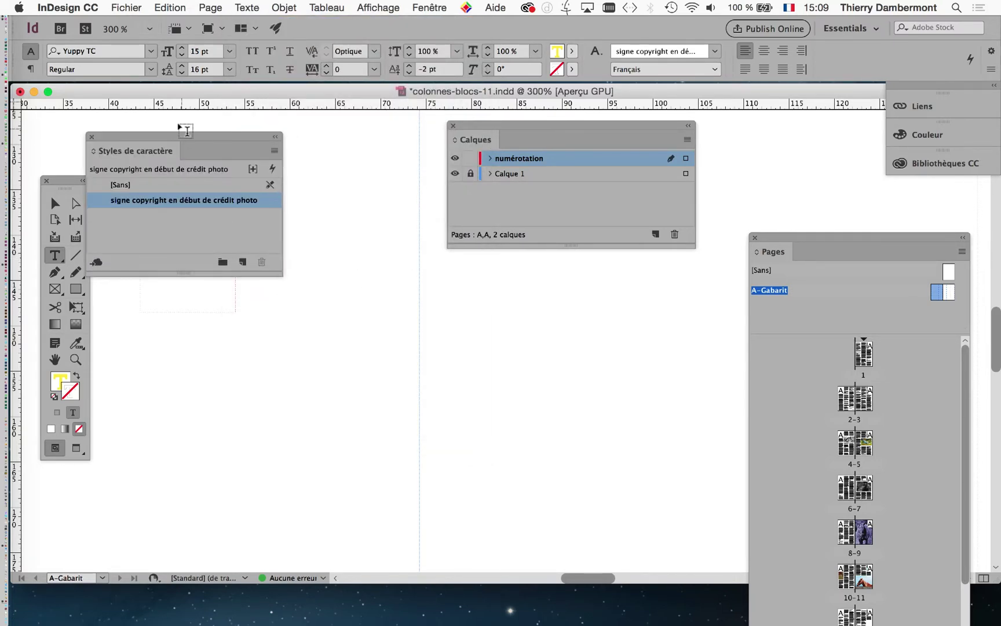
{"action": "left_click_drag", "start_coordinate": [173, 137], "coordinate": [326, 261]}
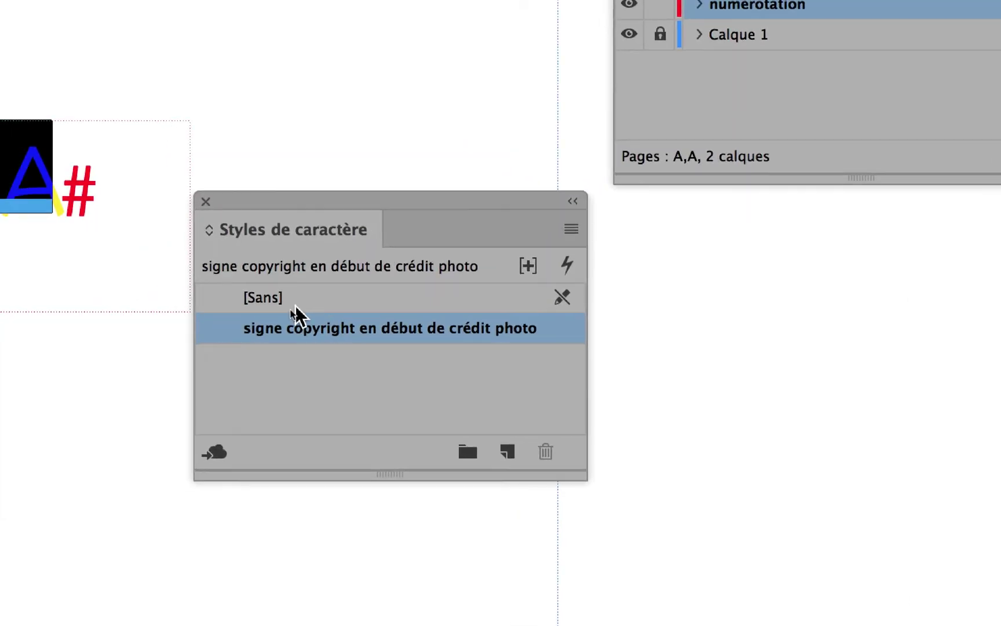
{"action": "left_click", "coordinate": [245, 305]}
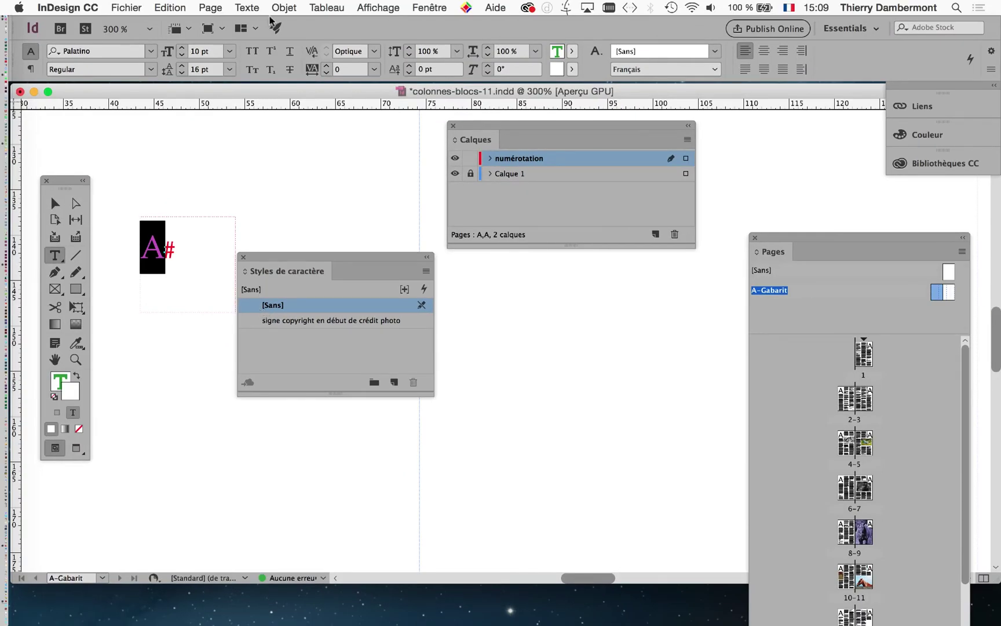
Step: Apply the [Paragraphe standard] paragraph style to the selected page number marker
{"action": "left_click", "coordinate": [246, 7]}
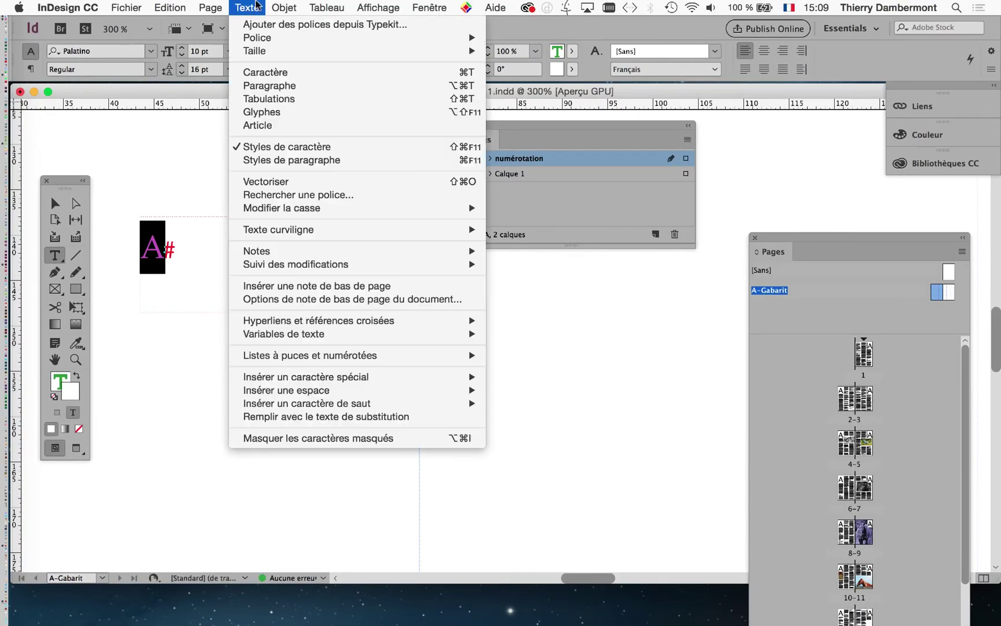
{"action": "left_click", "coordinate": [301, 159]}
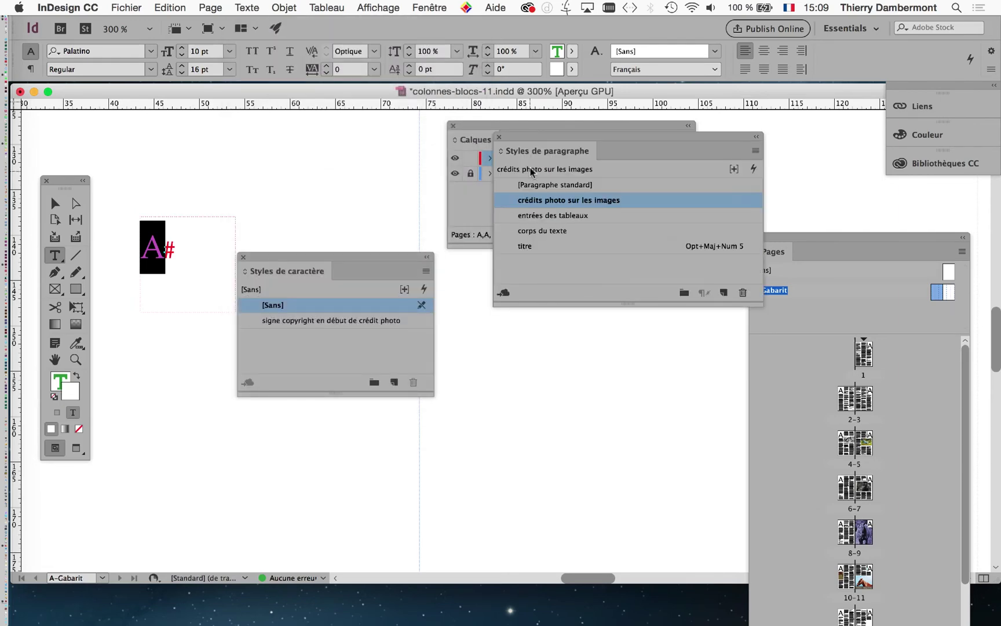
{"action": "left_click_drag", "start_coordinate": [524, 140], "coordinate": [279, 129]}
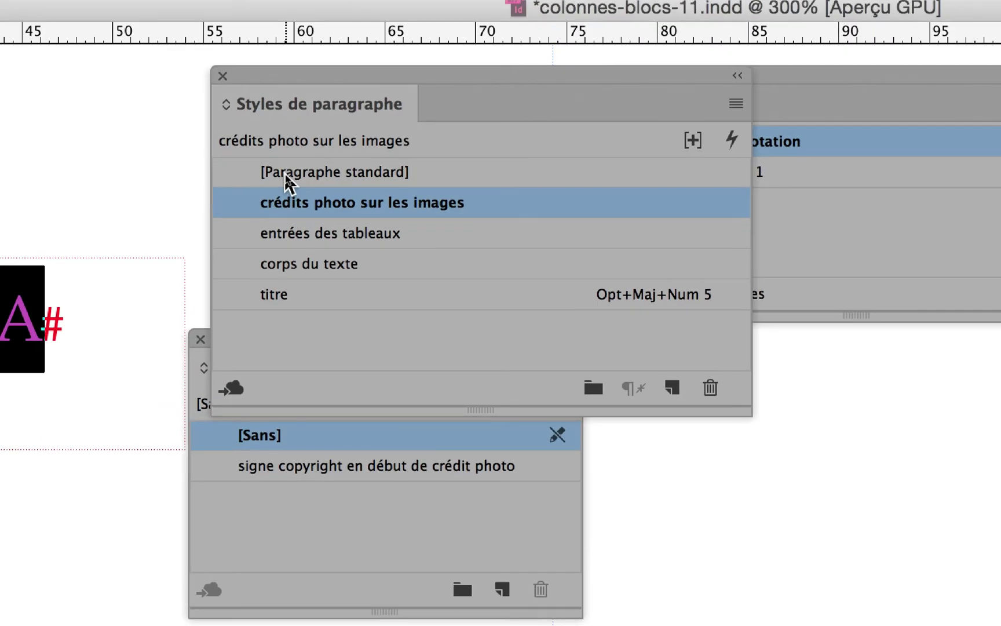
{"action": "left_click", "coordinate": [286, 175]}
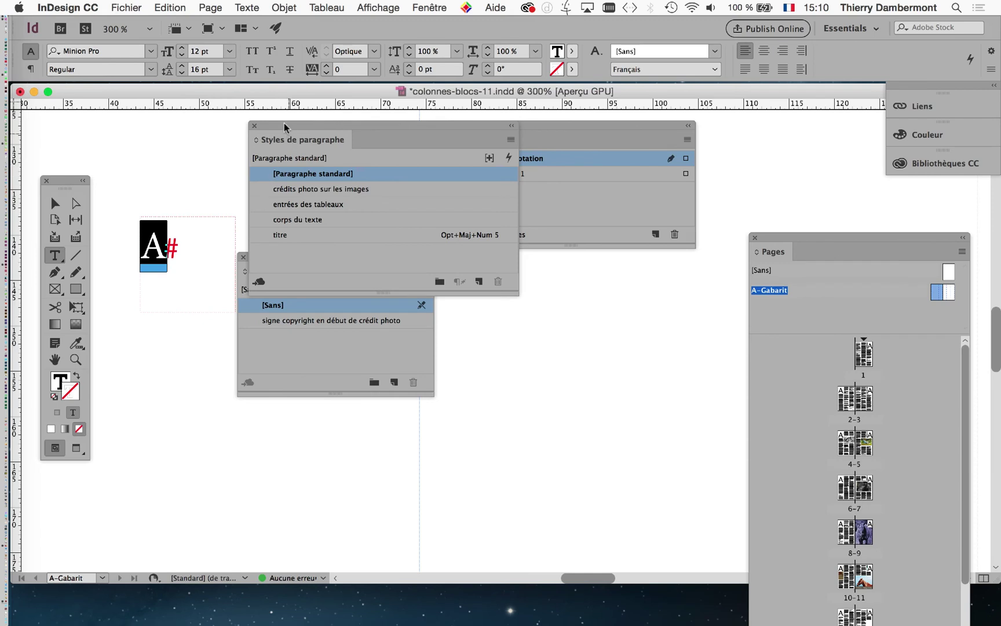
Step: Arrange the character styles and paragraph styles palettes side by side below the page number frame, clear of the layers list
{"action": "left_click_drag", "start_coordinate": [284, 123], "coordinate": [500, 292]}
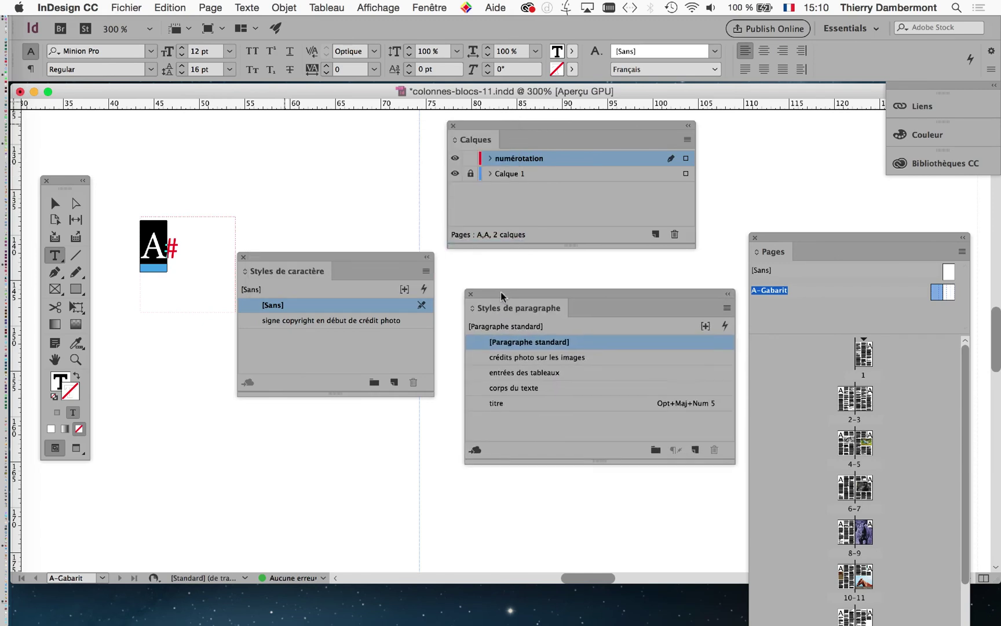
{"action": "left_click_drag", "start_coordinate": [406, 256], "coordinate": [336, 343]}
{"action": "left_click_drag", "start_coordinate": [544, 300], "coordinate": [489, 343]}
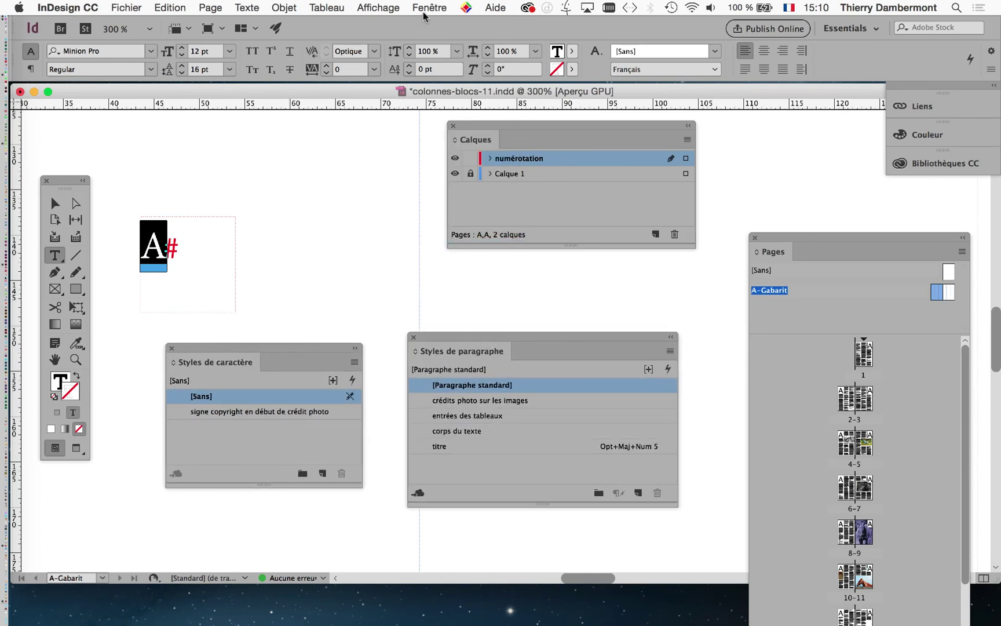